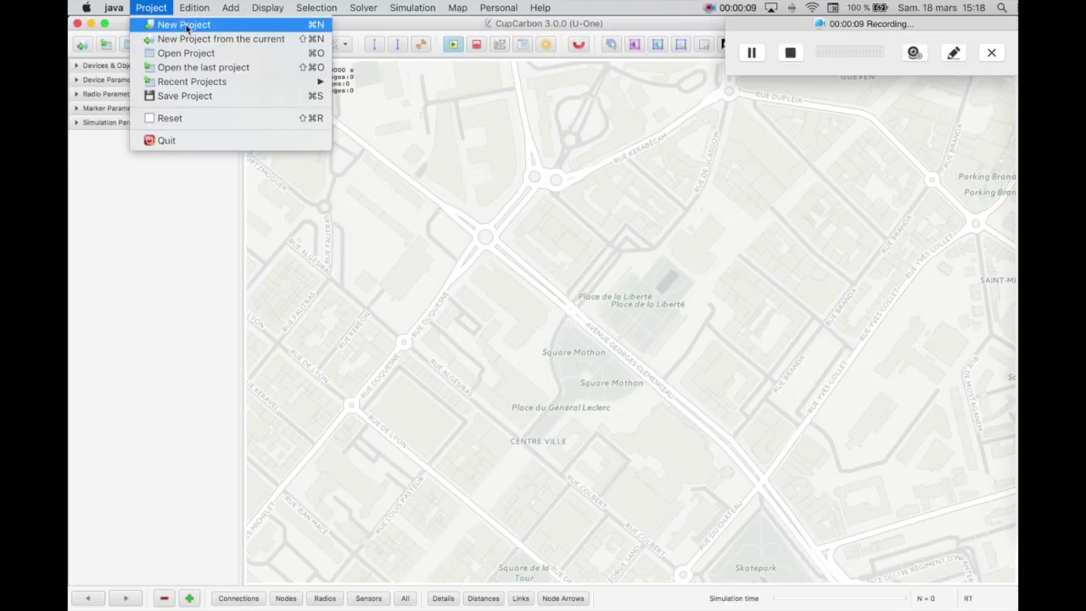
Step: Create a new CupCarbon project and save it under the name tutorial2
click(120, 43)
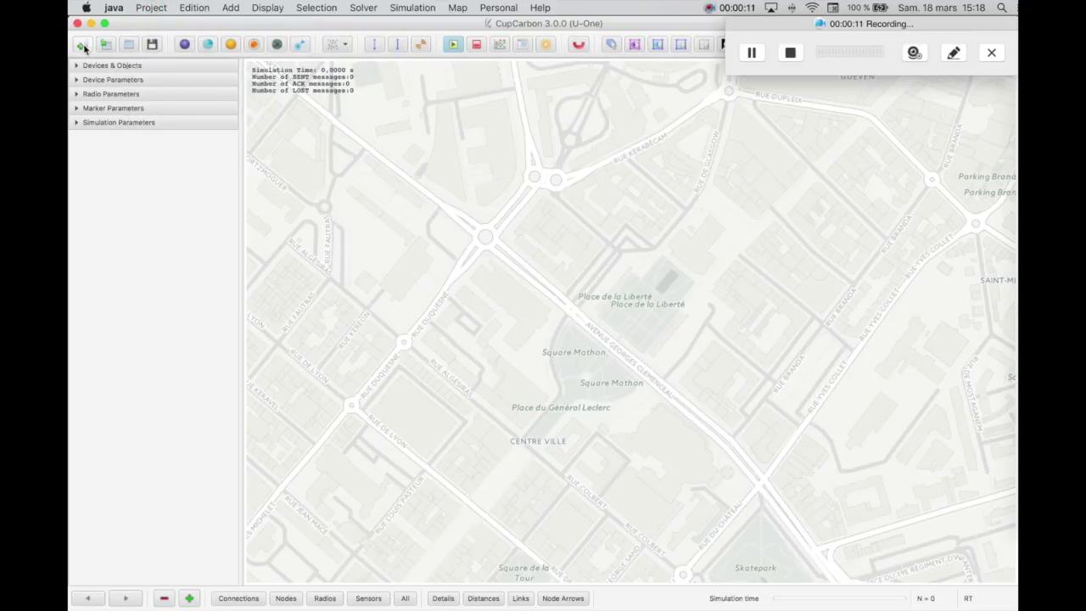
click(83, 45)
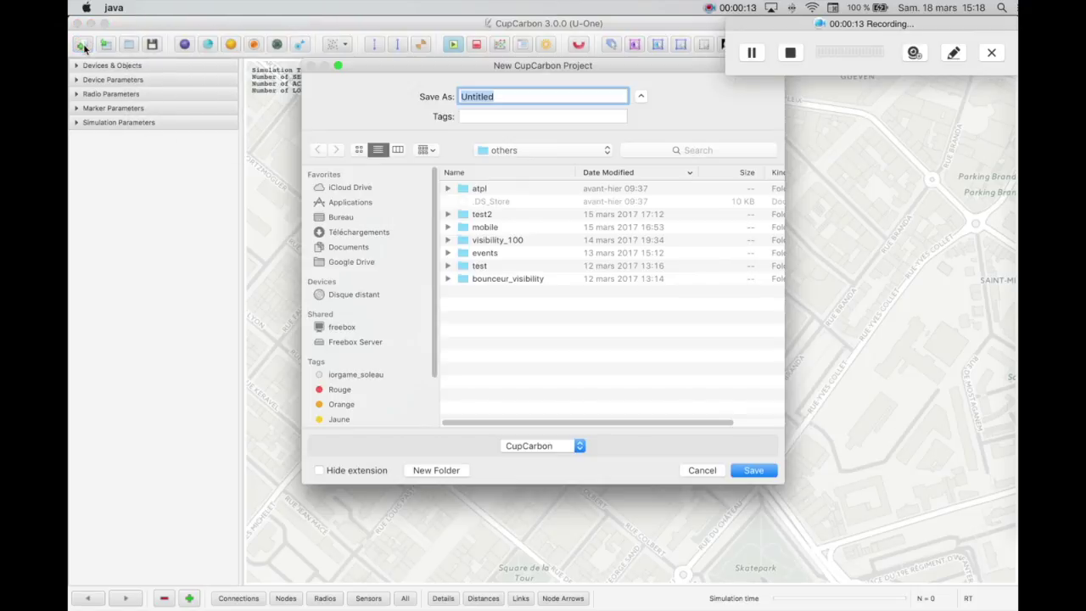
key(BackSpace)
text(tutorial2)
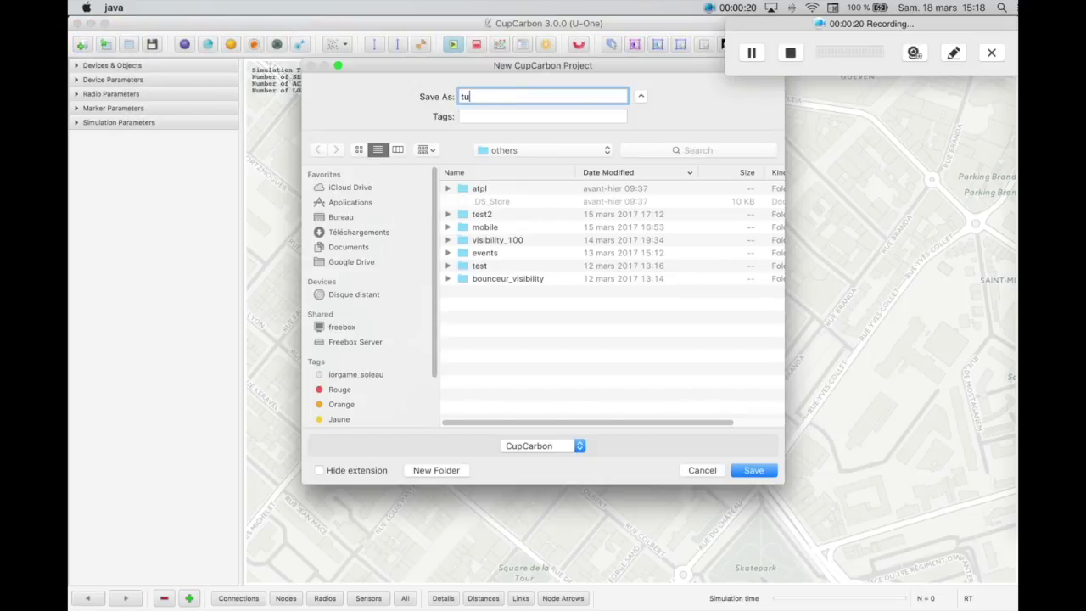
key(Return)
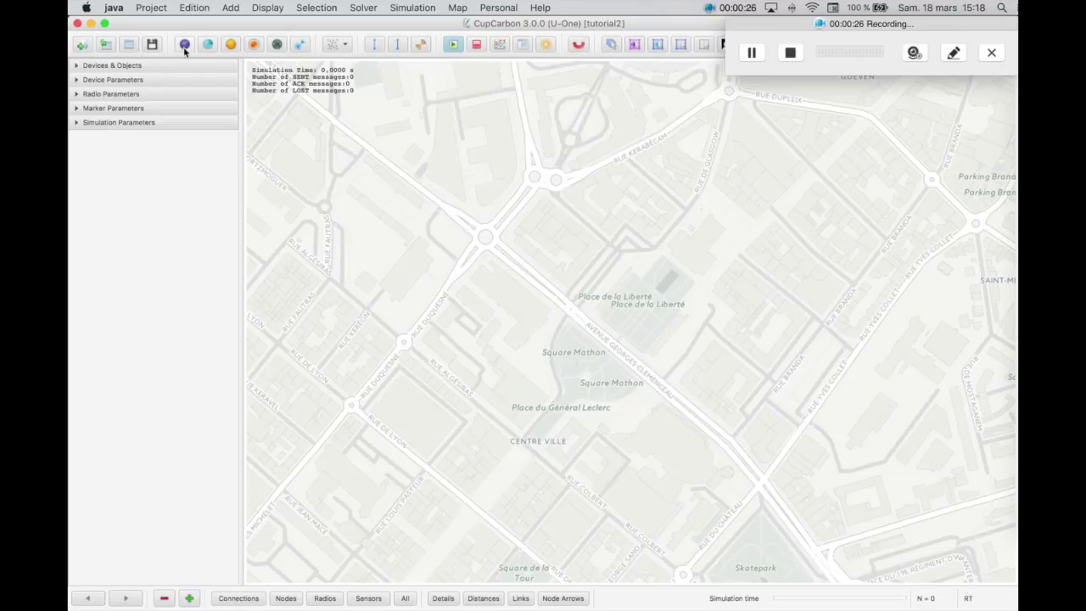
Step: Lay a two-point marker route along the diagonal avenue and subdivide it into many markers
click(300, 45)
click(765, 479)
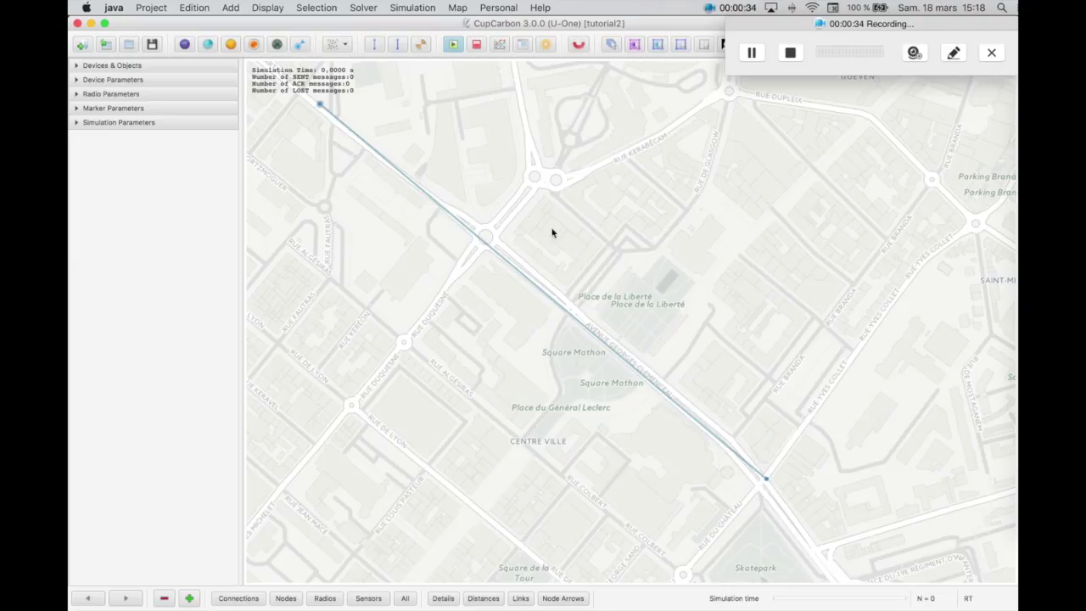
drag(325, 118, 337, 128)
drag(765, 480, 766, 484)
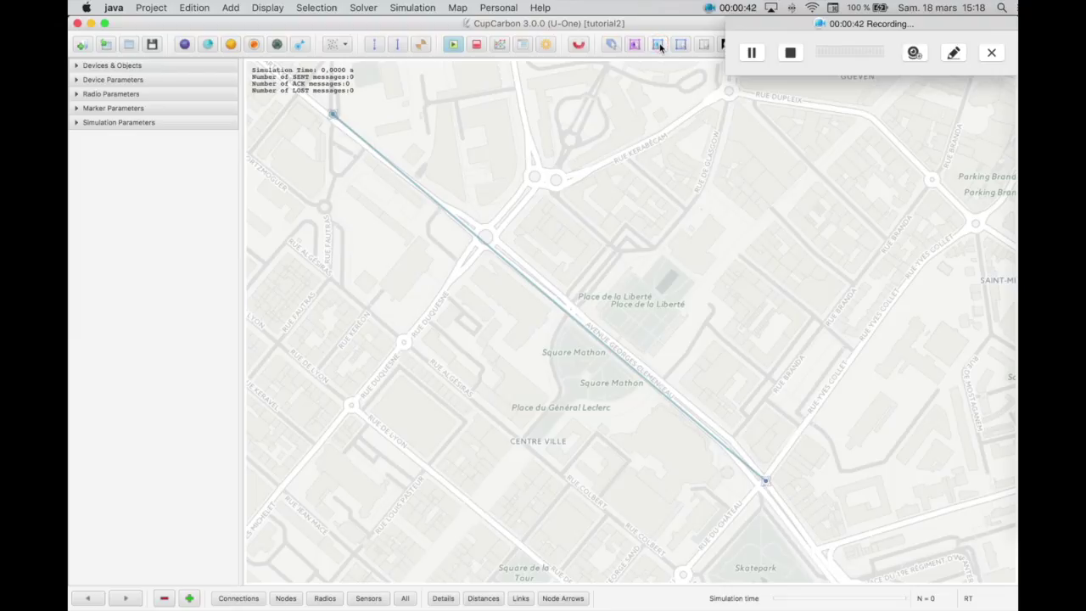
key(u)
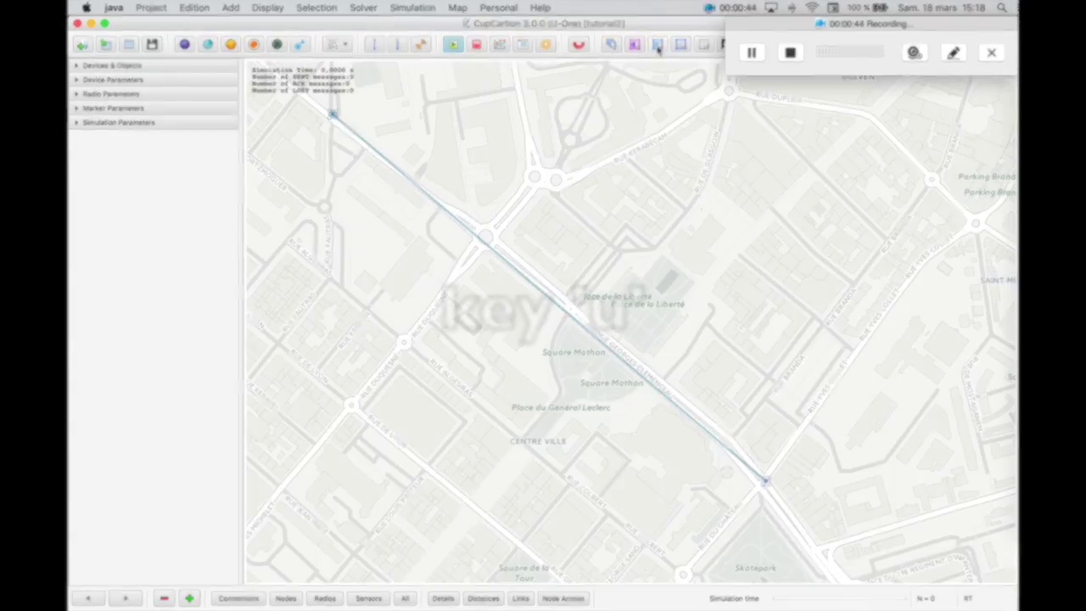
key(u)
key(u)
key(u)
key(u)
key(u)
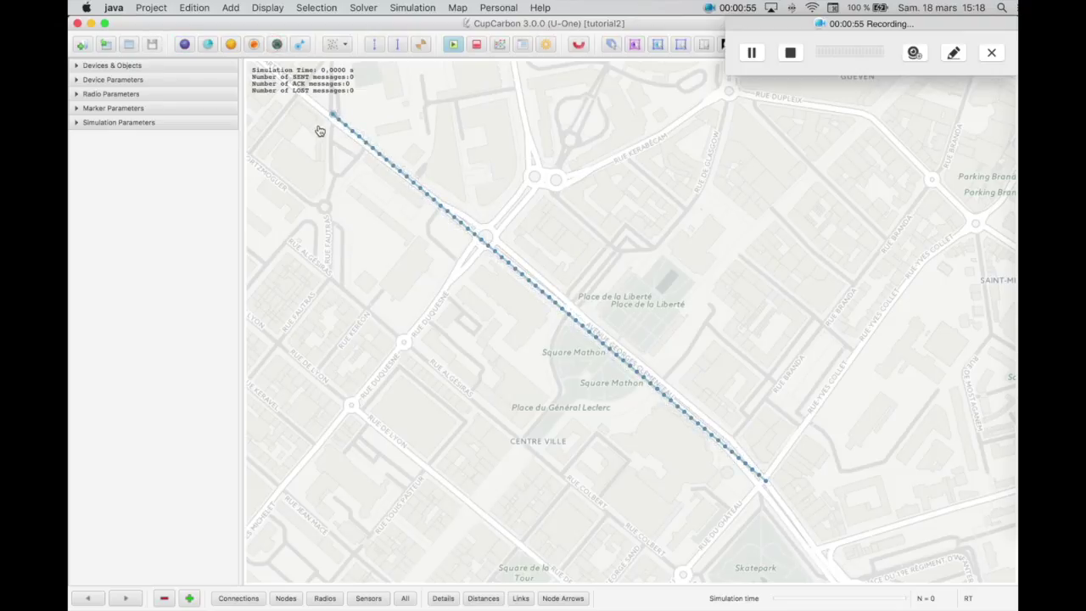
Step: Place a mobile node at the route's start and save the markers as route1.gps
click(319, 129)
click(127, 109)
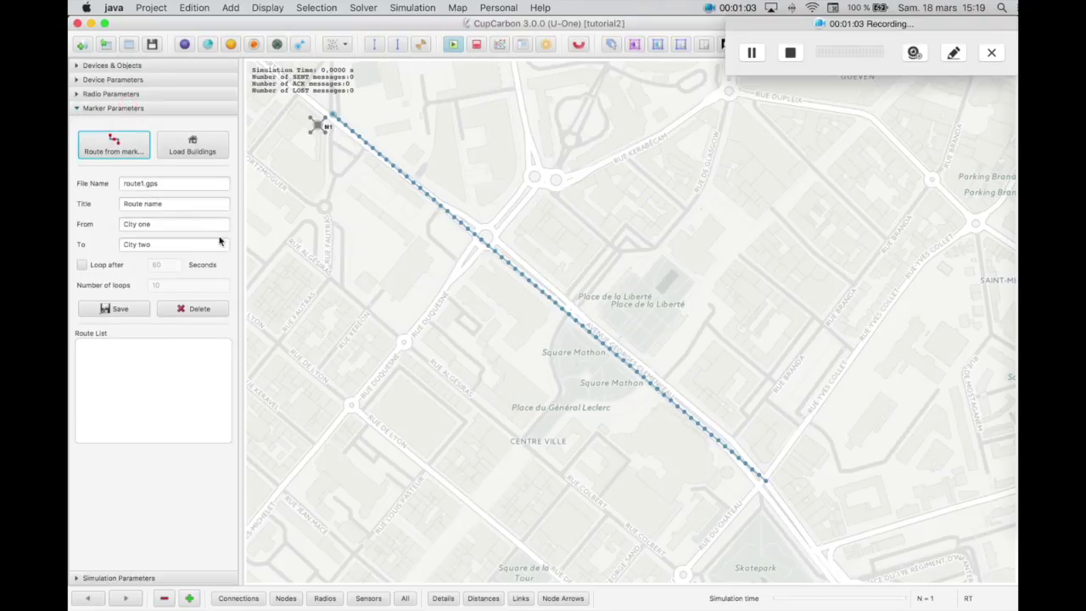
click(137, 313)
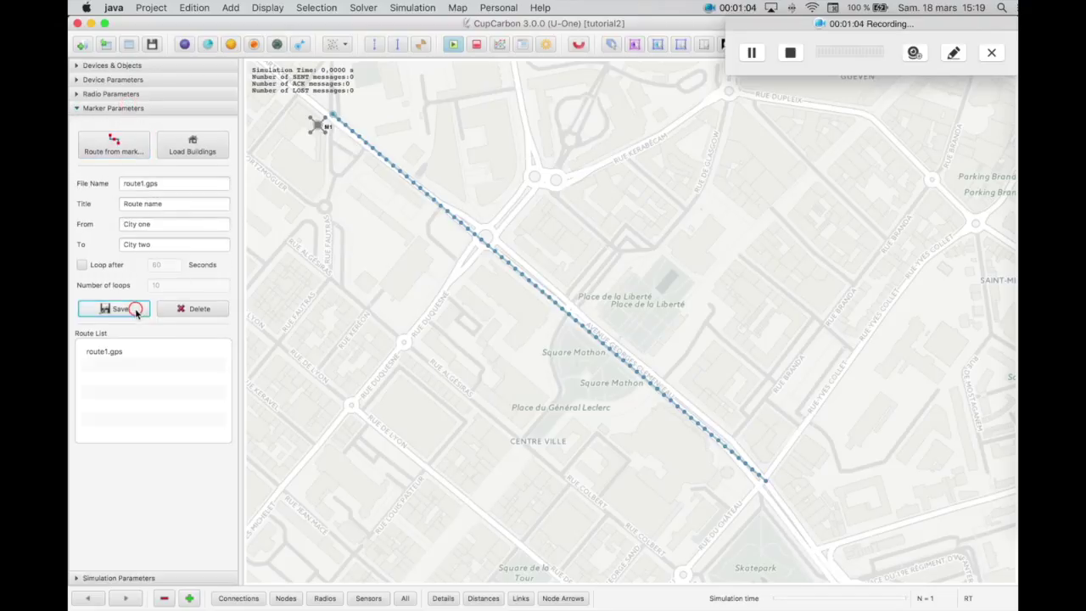
click(122, 353)
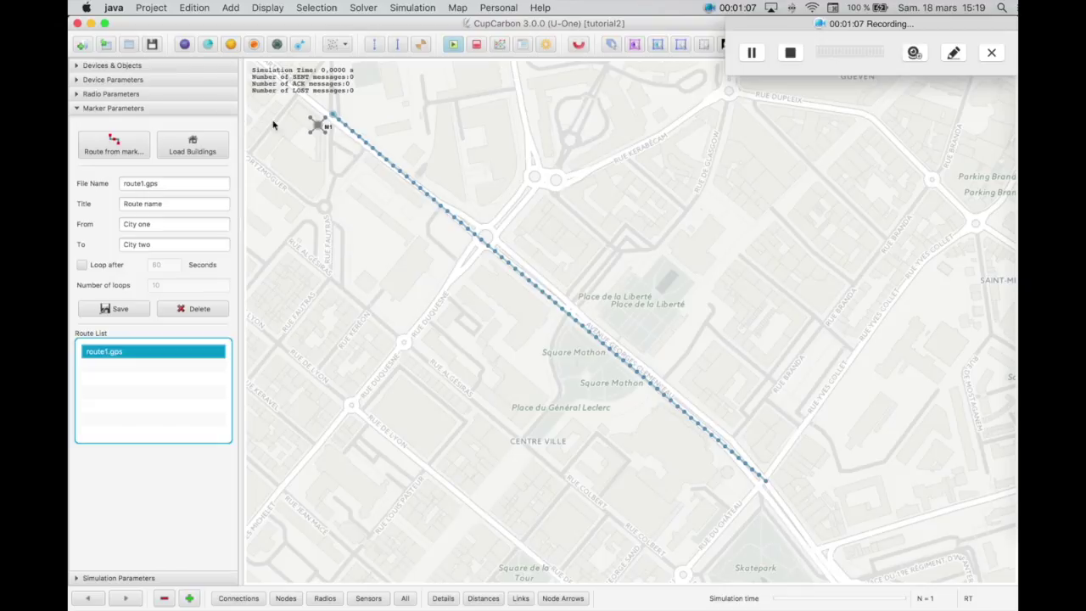
Step: Set the mobile node's GPS file to route1.gps and apply it
click(318, 126)
click(166, 80)
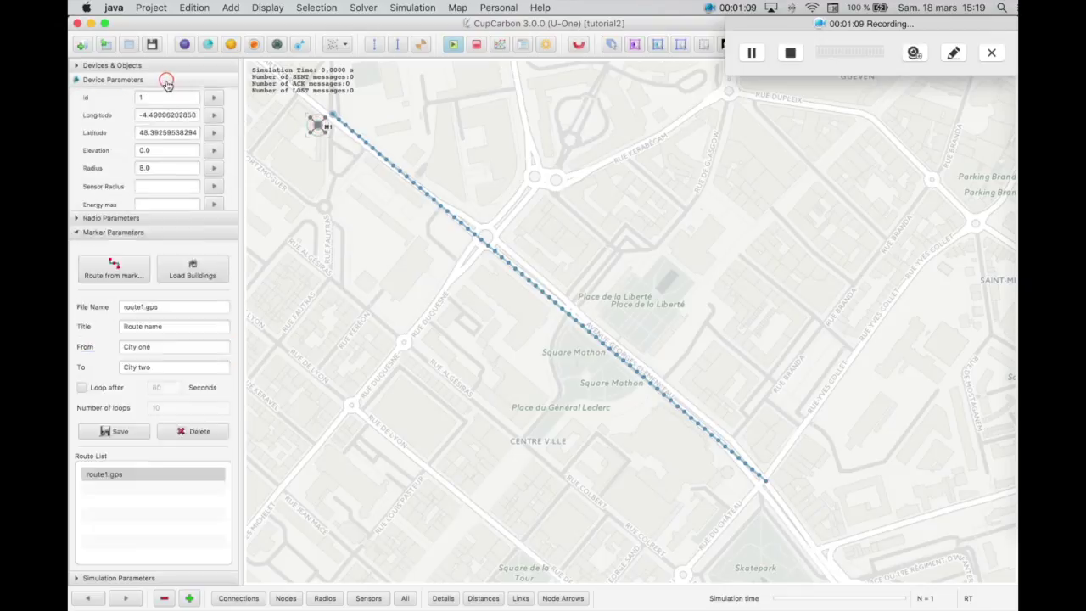
click(153, 125)
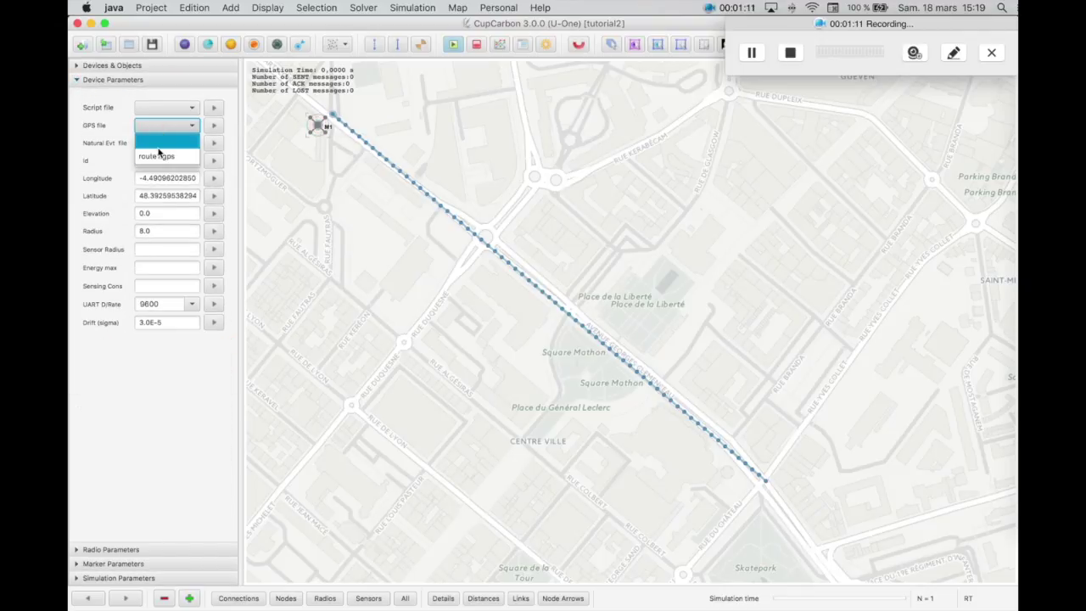
click(158, 157)
click(213, 126)
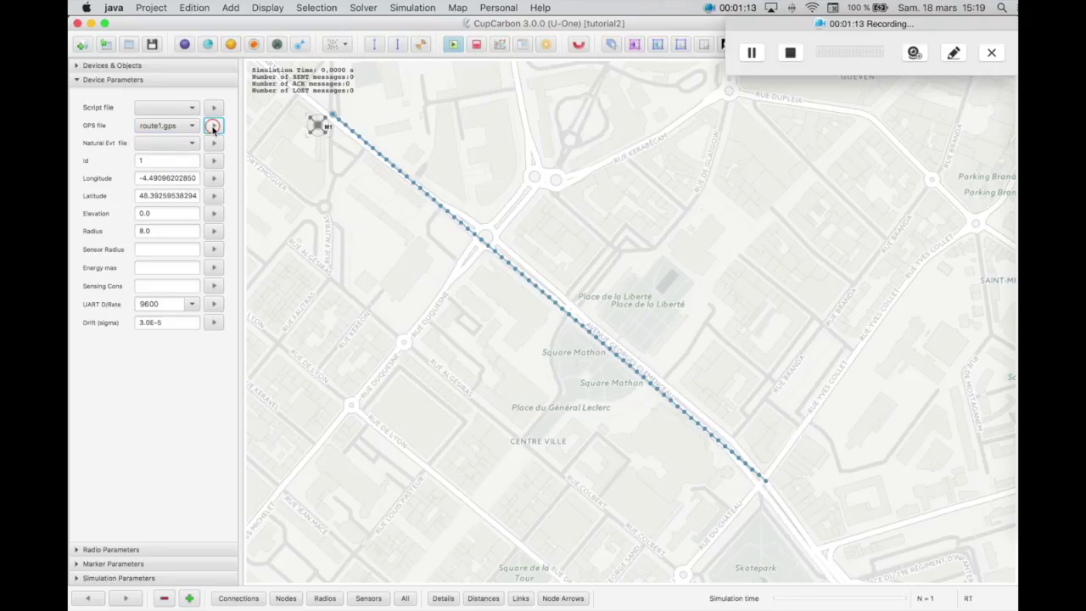
click(293, 145)
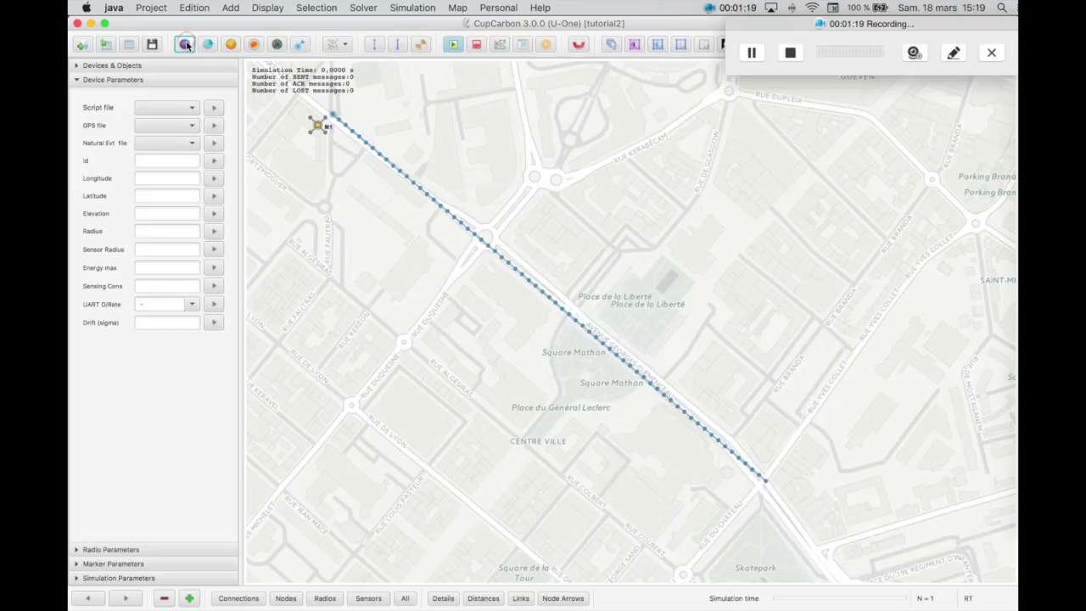
Step: Place two sensor nodes beside the avenue, the first with sensor radius 65
click(505, 271)
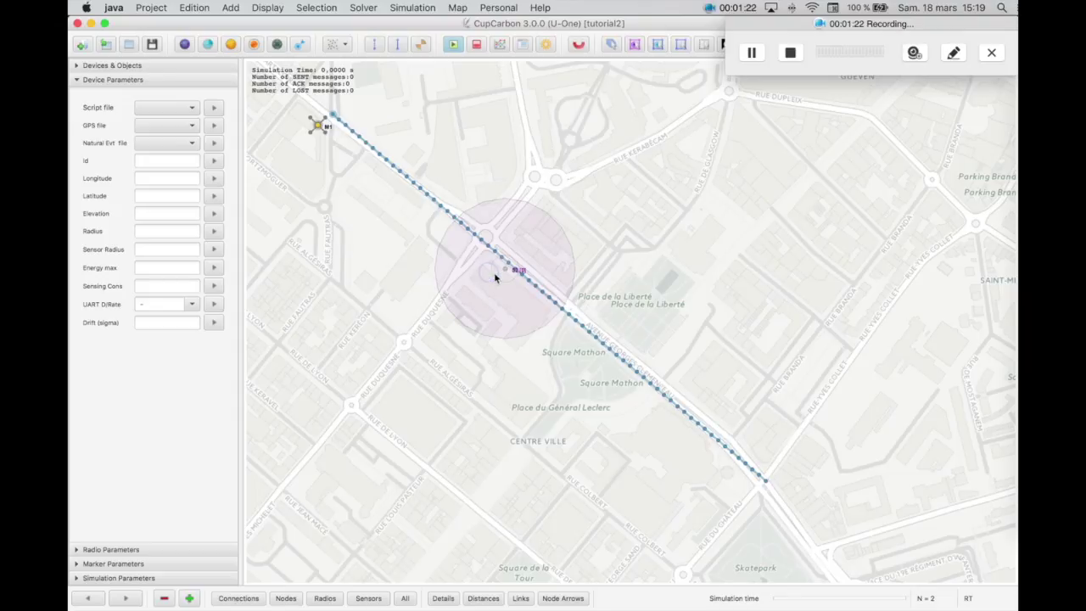
click(501, 269)
key(parenright)
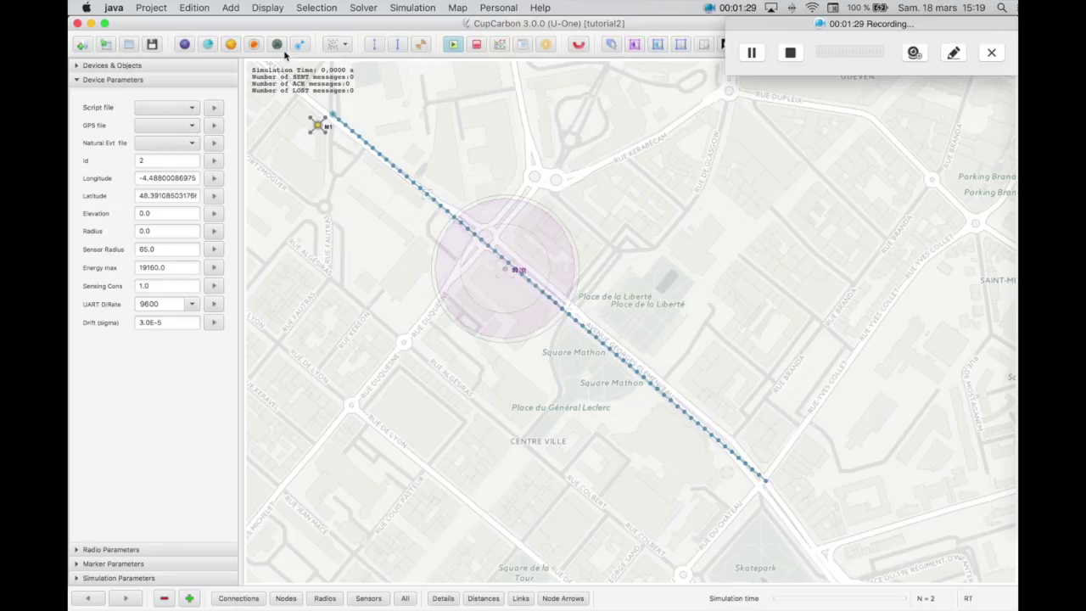
click(466, 319)
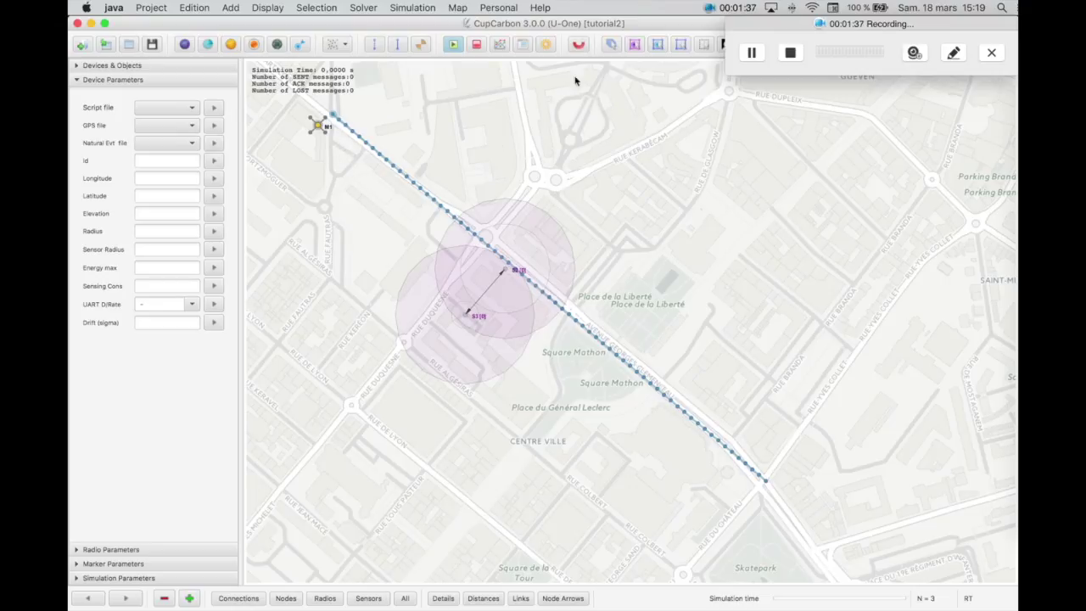
click(526, 46)
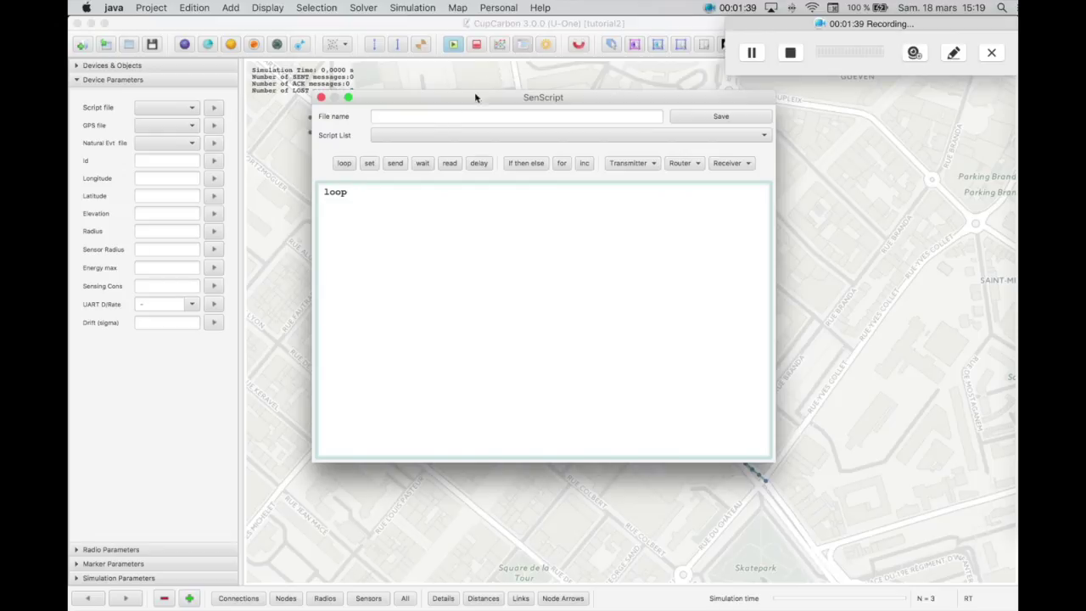
Step: Name the script 'detection' and write the read sensor x line and if($x==1) condition
click(430, 117)
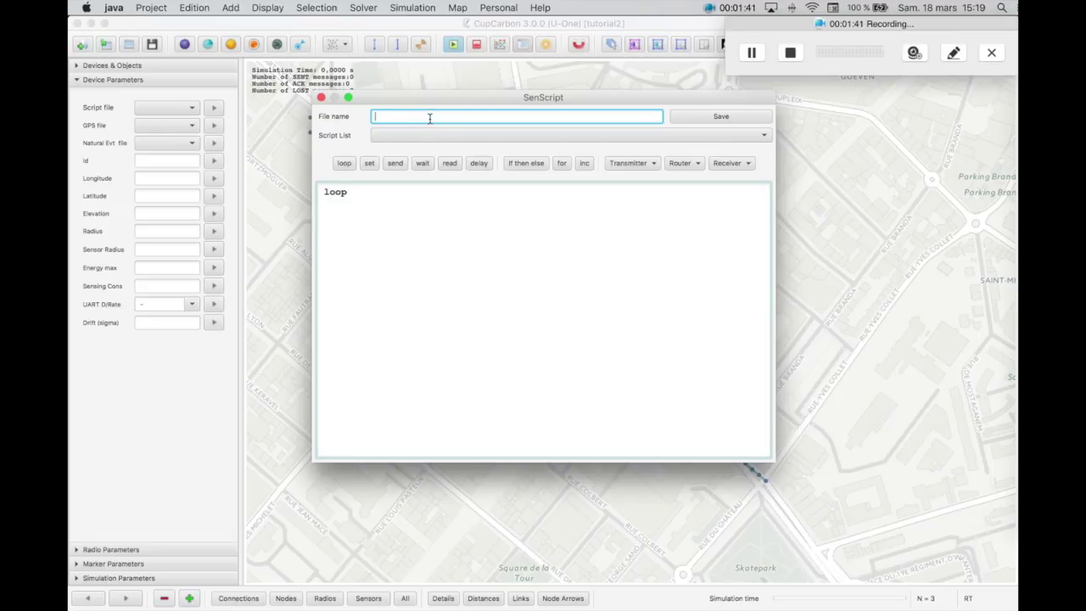
text(detection)
click(400, 216)
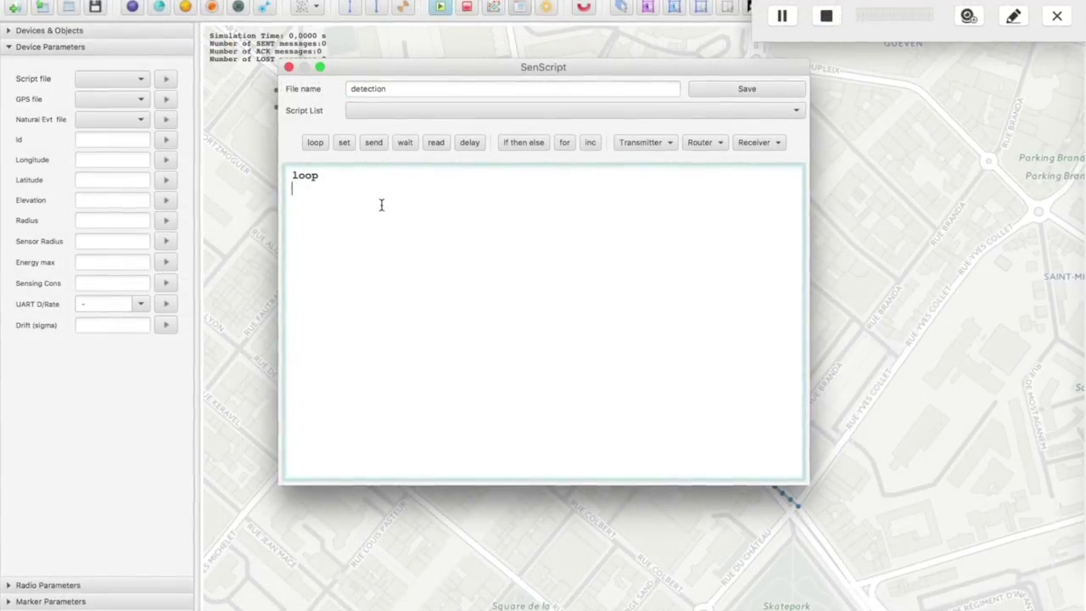
text(dreadsens)
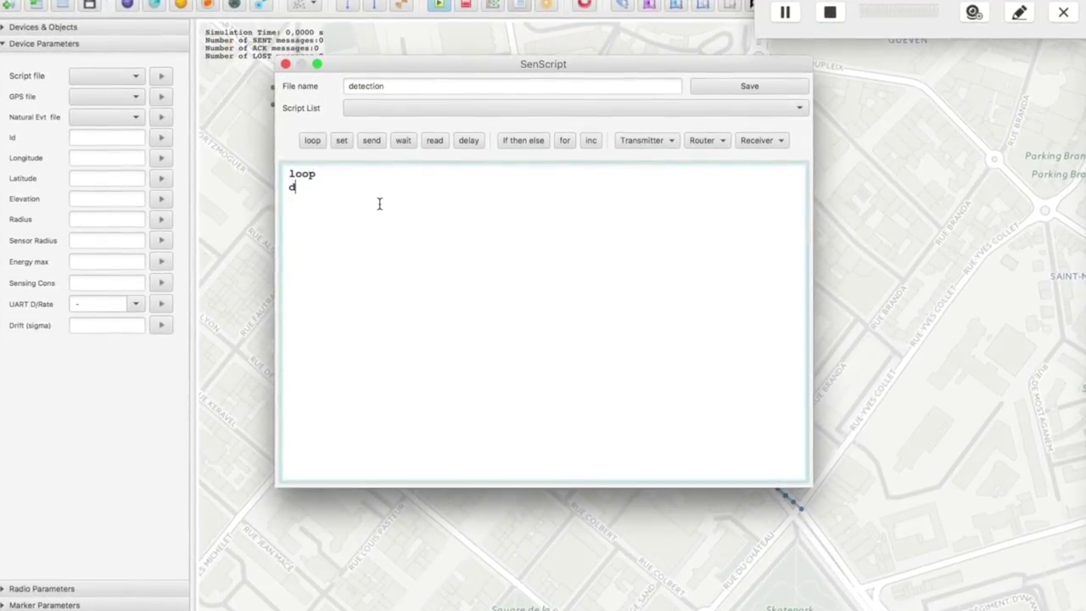
text(or x)
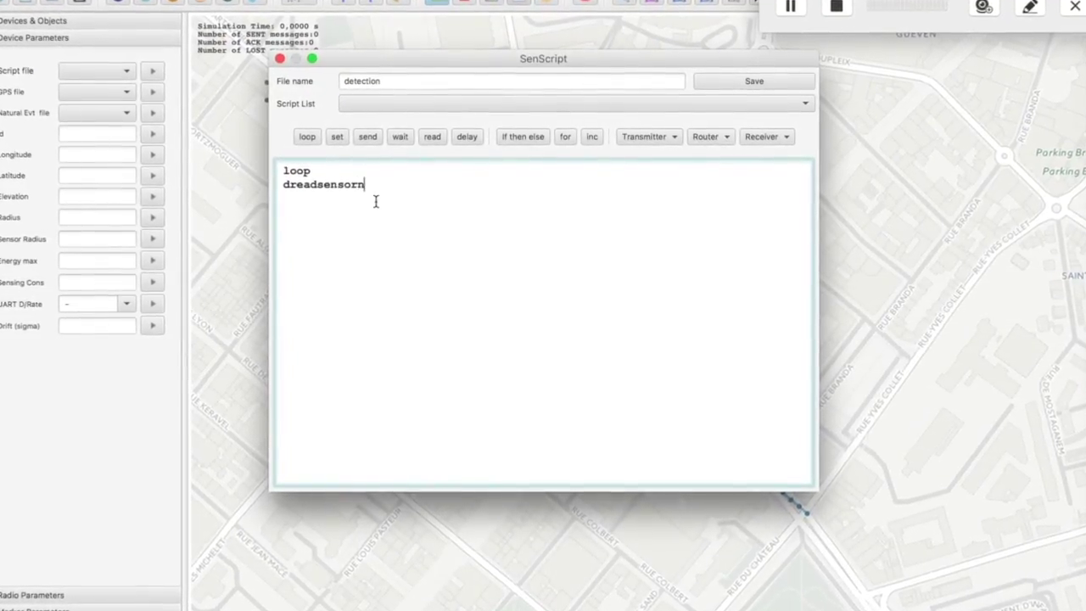
key(Return)
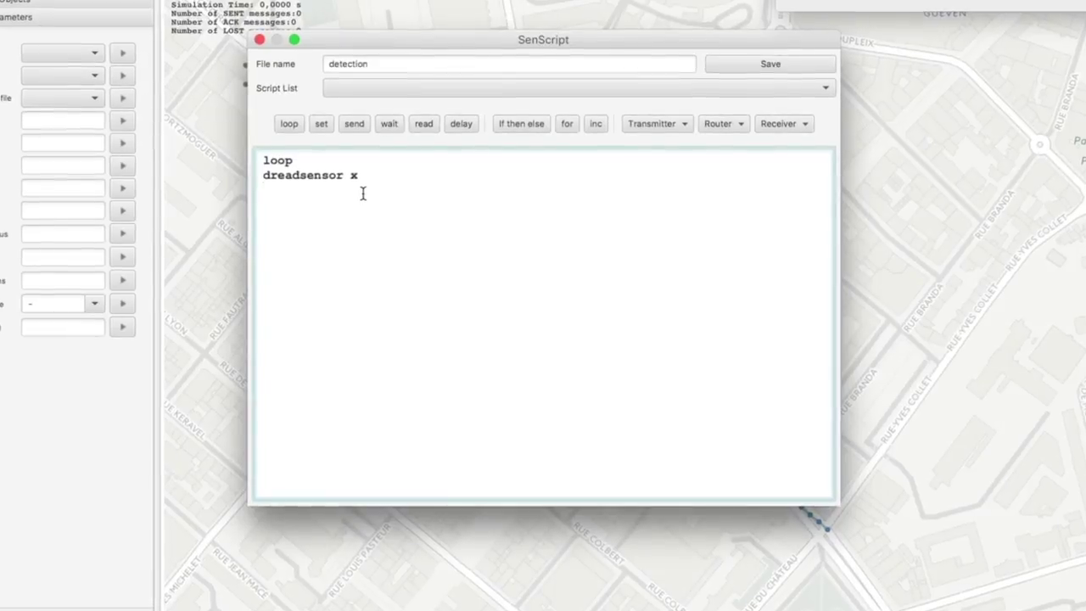
text(if($x==1))
Step: Finish the script with send A 2, else send B 2, end, delay 500, and save it
key(Return)
key(Tab)
text(send A)
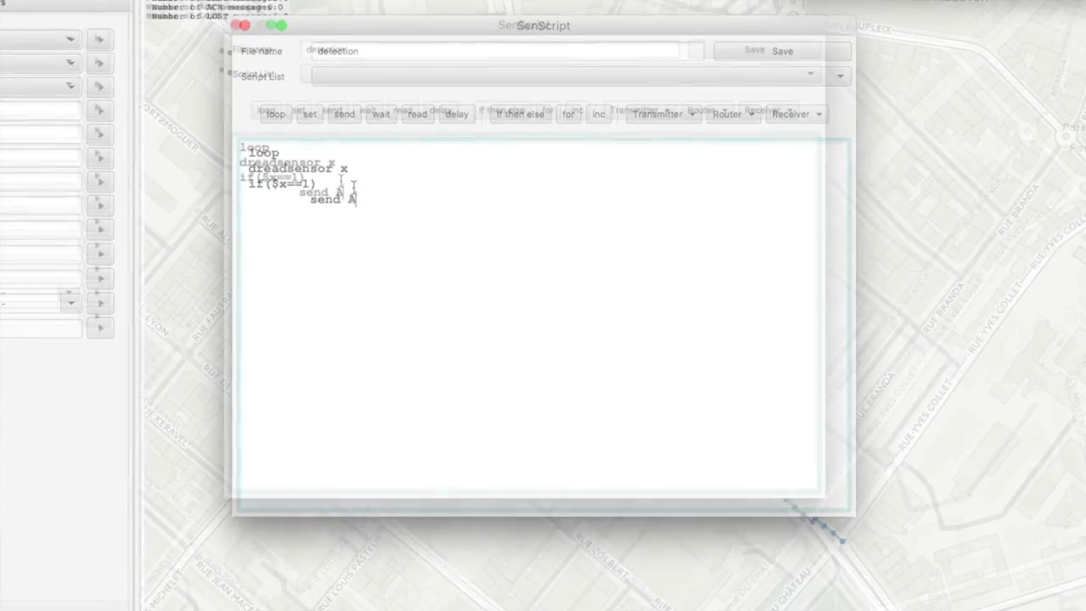
text( 2)
key(Return)
text(else)
key(Return)
key(Tab)
text(send B 2)
key(Return)
text(end)
key(Return)
text(delay 500)
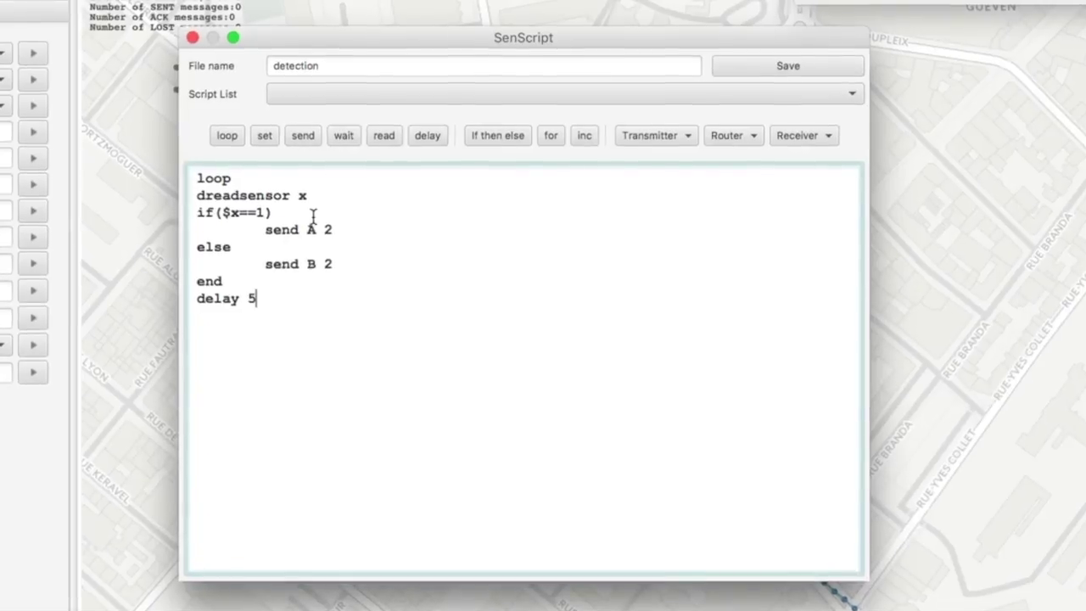
click(754, 65)
Step: Name the script 'sink' and write loop, wait, read x and if($x==A)
click(410, 86)
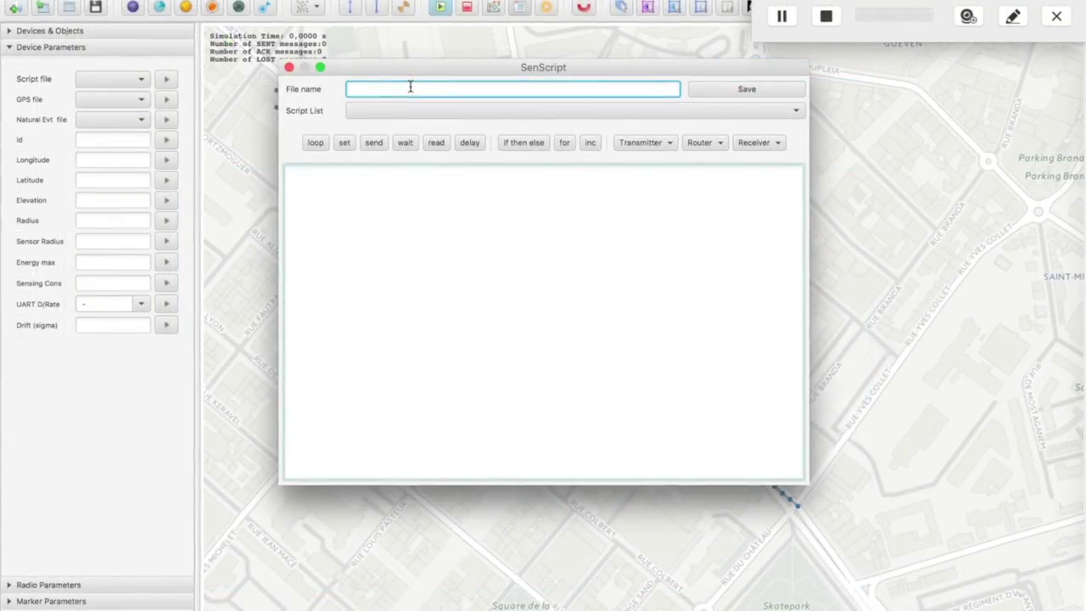
text(sink)
click(399, 196)
text(loop)
key(Return)
text(wait)
key(Return)
text(read x)
key(Return)
text(if($x==A))
Step: Add mark 1, else mark 0, end to the sink script and save it
key(Return)
key(Tab)
text(mark 1)
key(Return)
text(else)
key(Return)
key(Tab)
text(mark 0)
key(Return)
text(end)
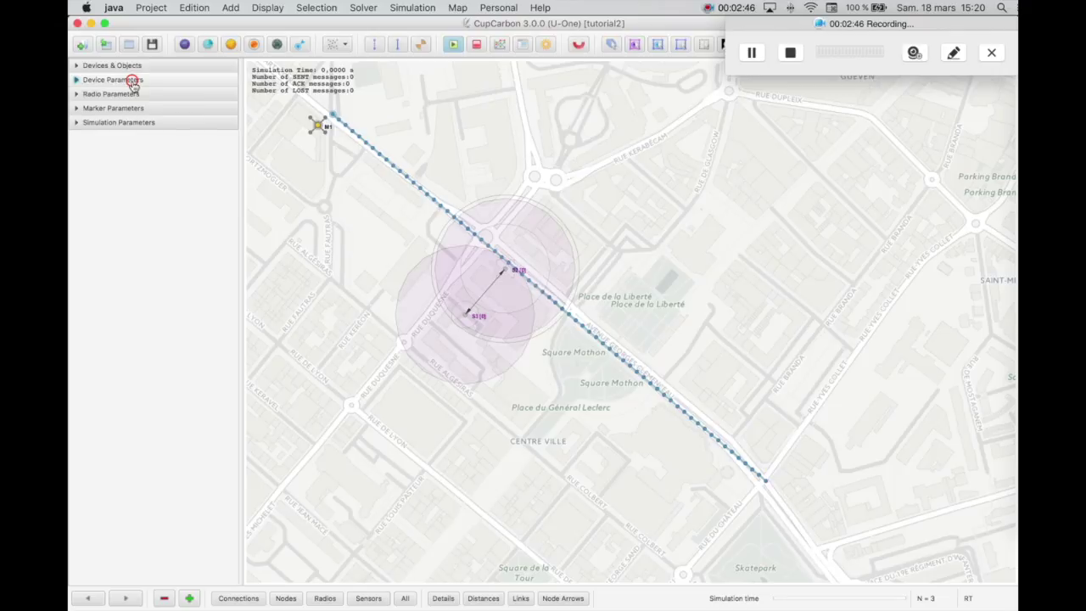
click(133, 81)
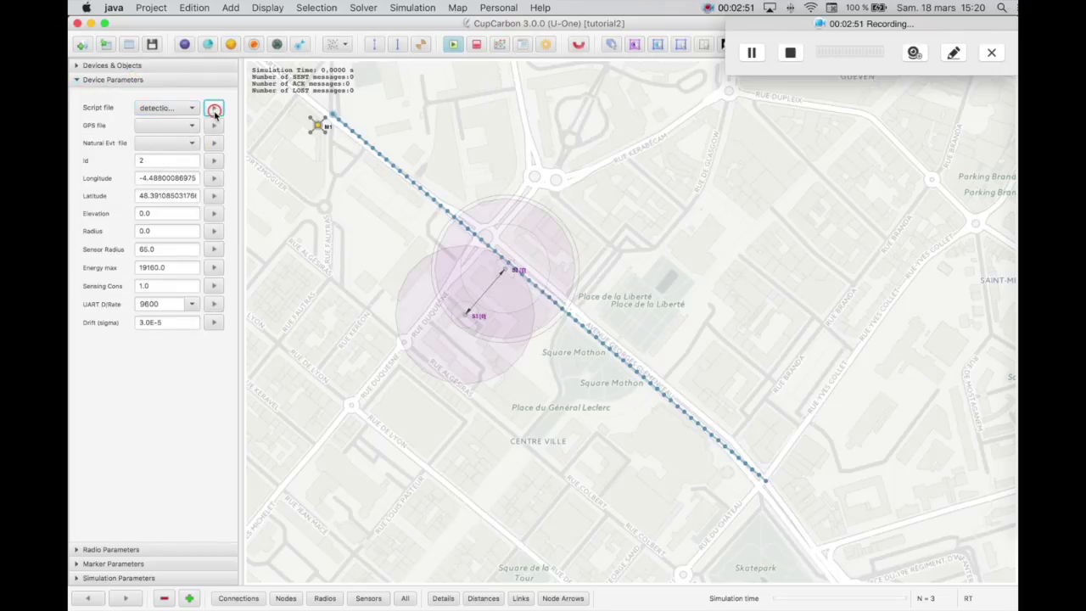
Step: Give the second sensor the sink.csc script and start the simulation
click(464, 309)
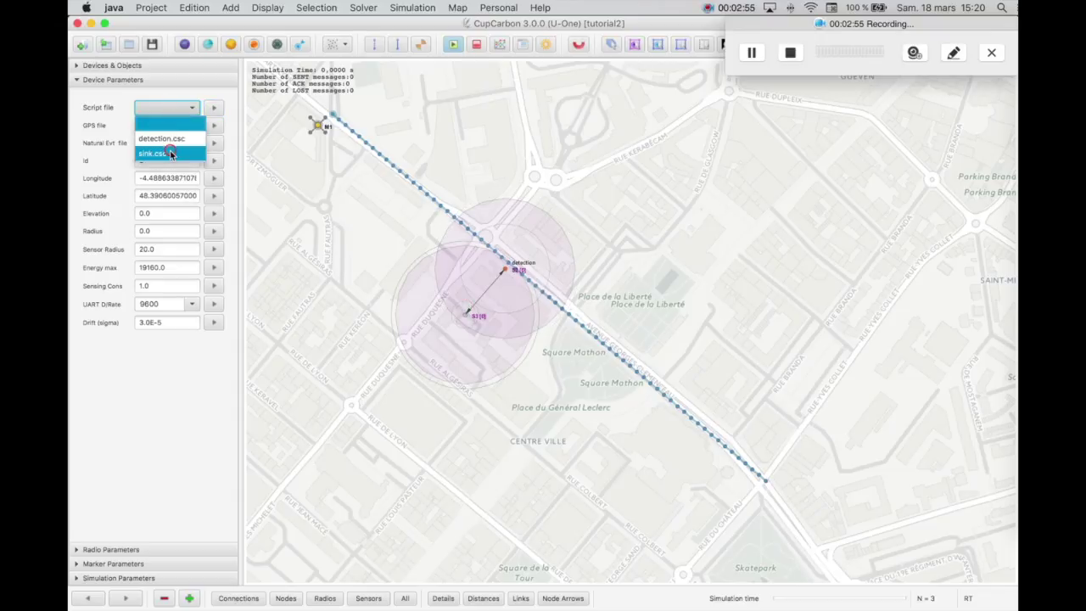
click(305, 164)
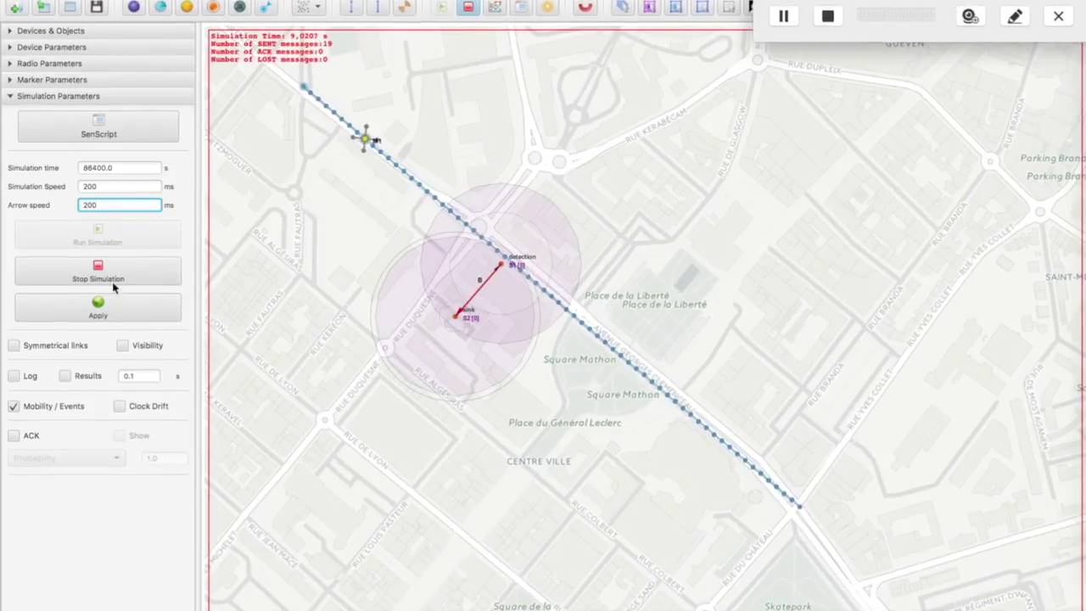
click(106, 306)
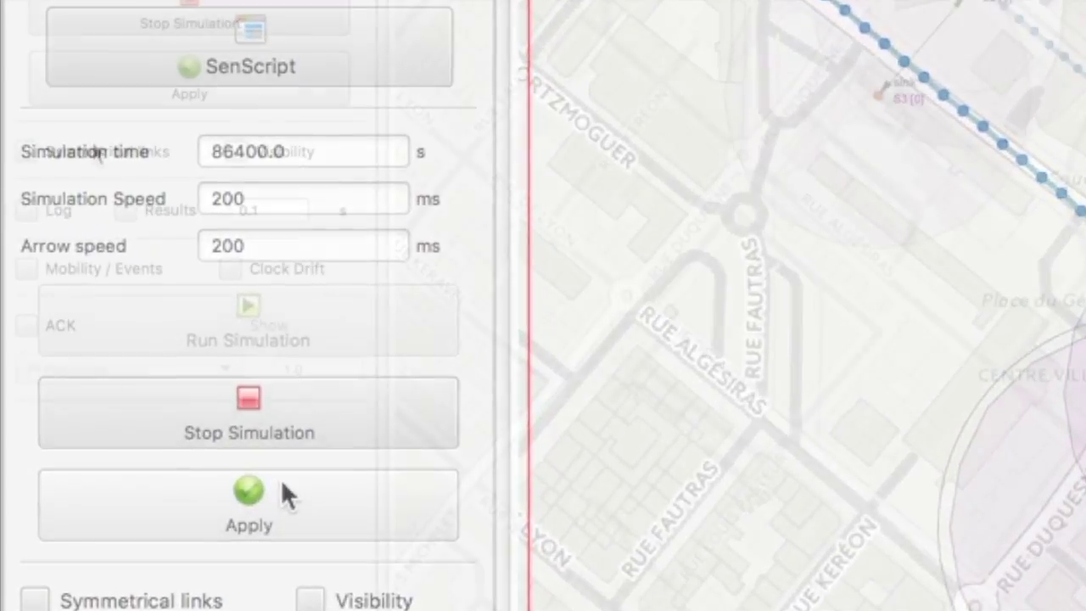
Step: Apply the simulation parameters with Mobility / Events kept checked
click(66, 276)
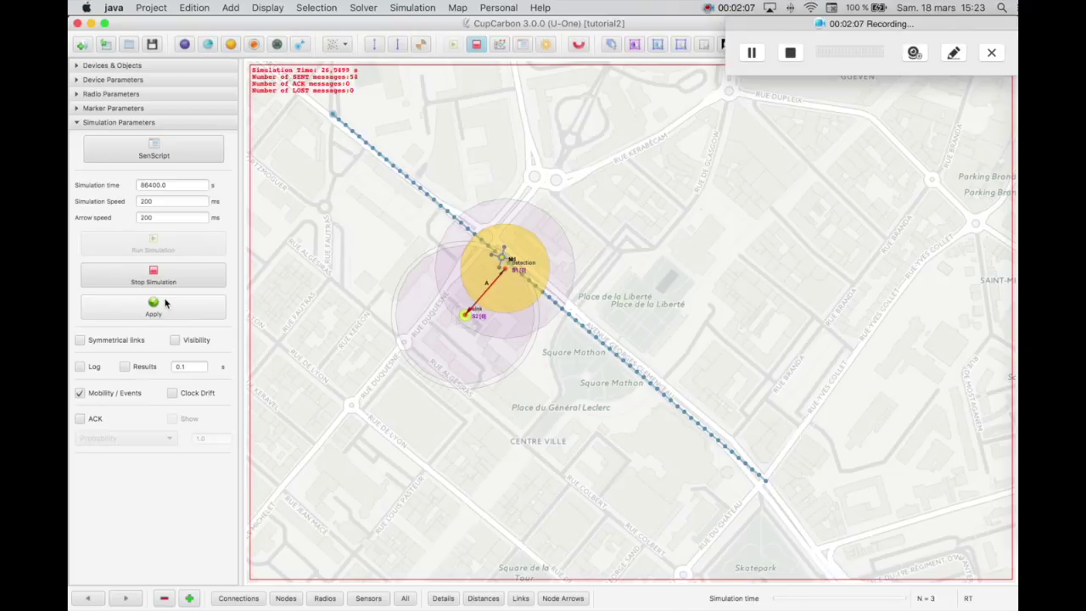
click(457, 8)
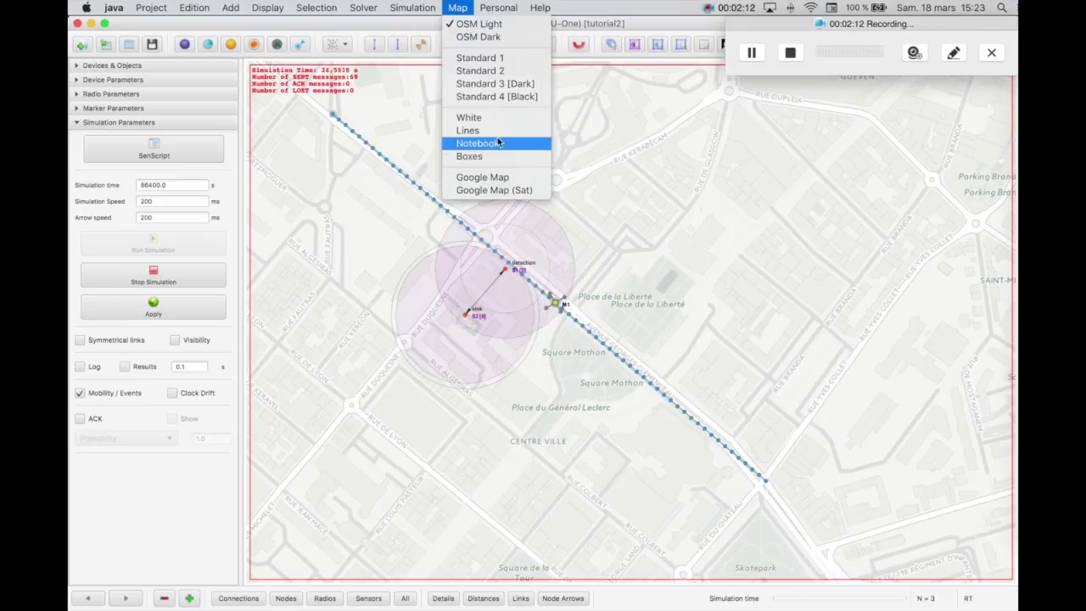
Step: Switch to the White map and hide connections, radio ranges, links and the marker route
click(500, 120)
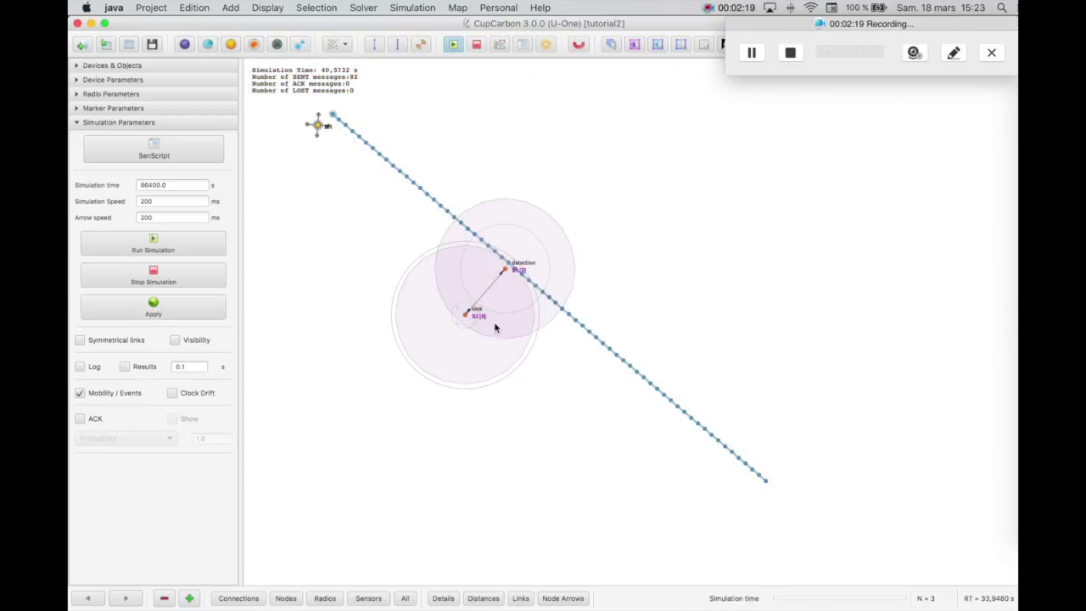
click(252, 599)
click(432, 478)
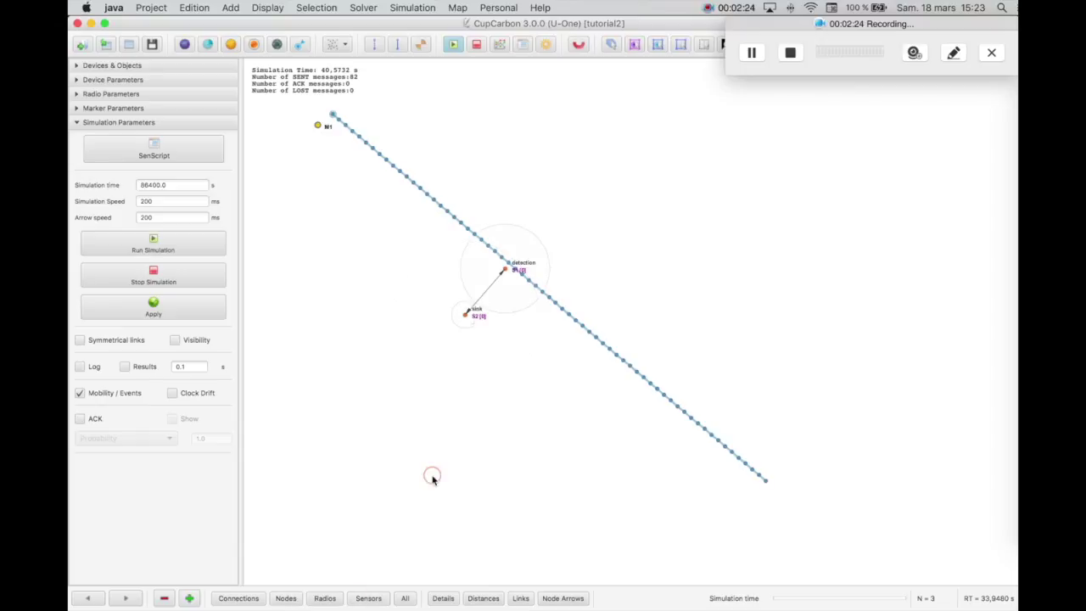
click(283, 599)
click(512, 598)
click(657, 44)
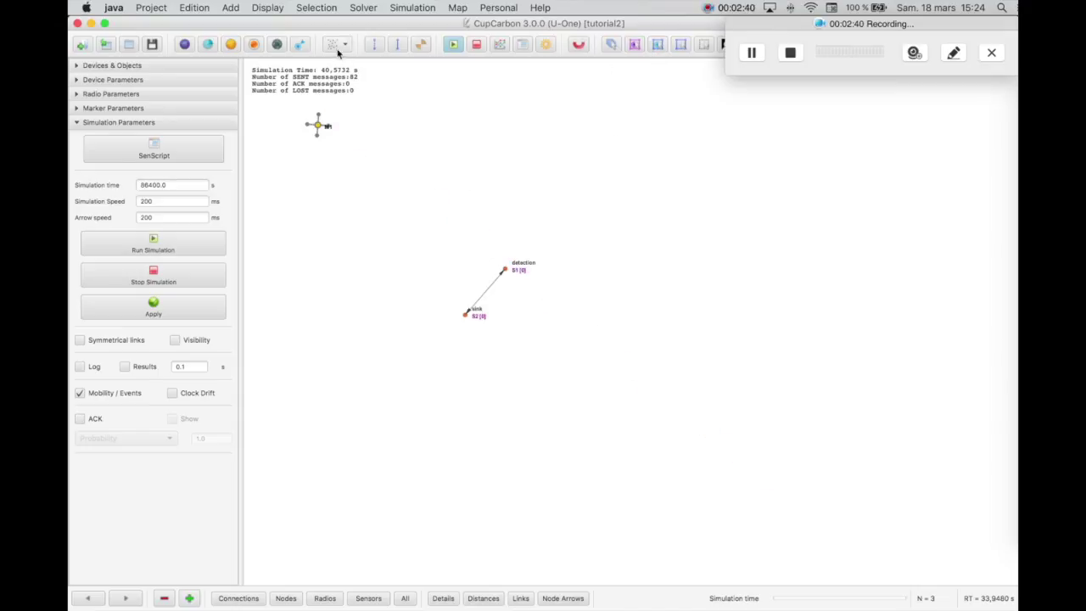
Step: Run the simulation, toggle two display options, and run it again
click(452, 45)
click(325, 602)
click(286, 602)
click(443, 151)
click(454, 45)
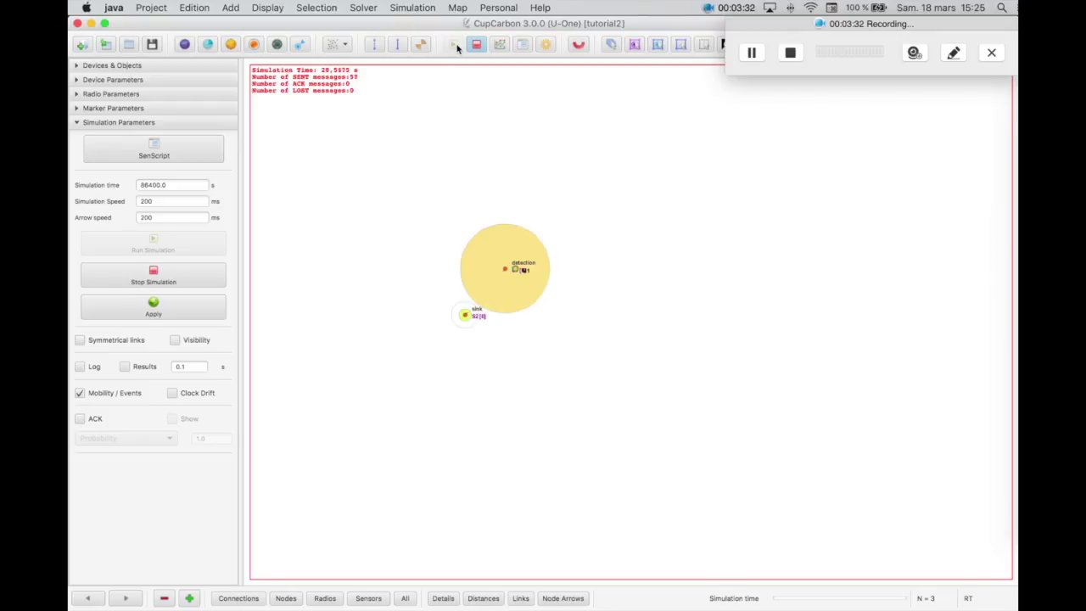
Step: Switch the map background back to OSM Light
click(457, 8)
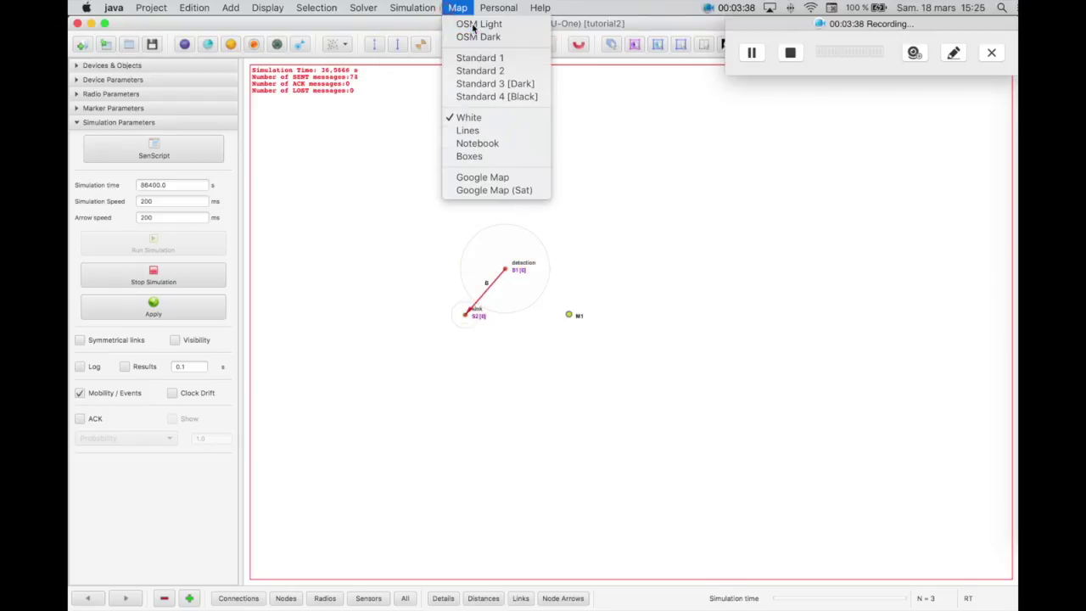
click(472, 27)
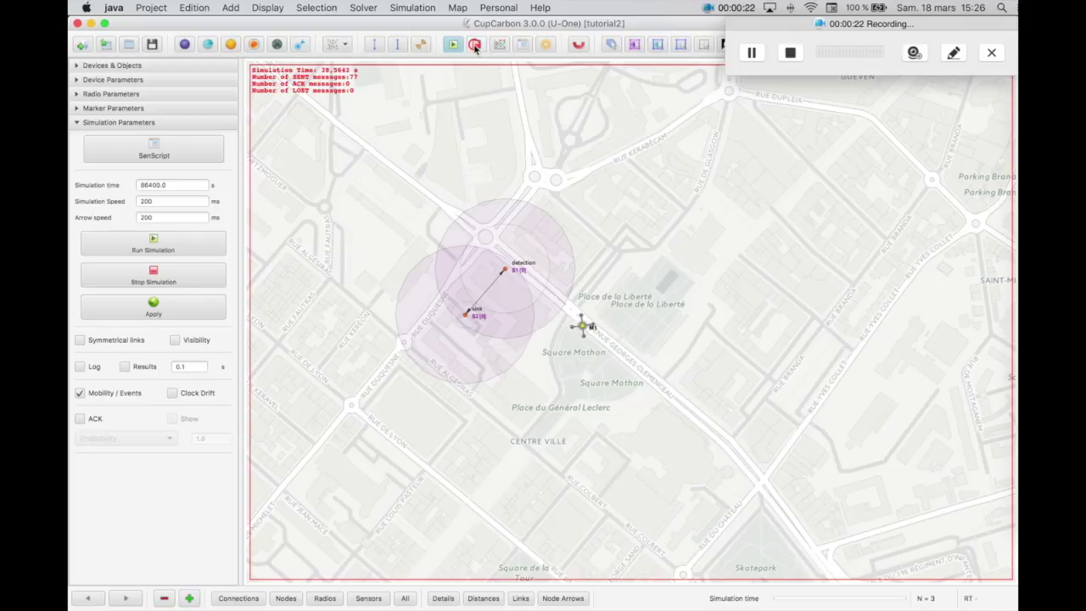
Step: Move sink S2 down-left and place two relay sensors between it and detection sensor S1
drag(392, 389, 350, 406)
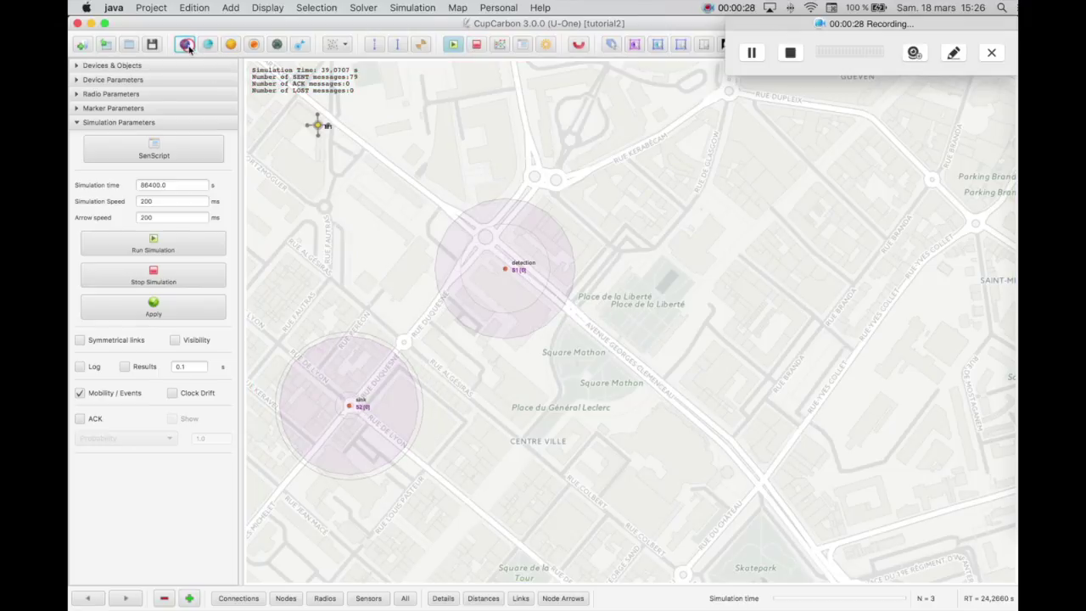
click(445, 291)
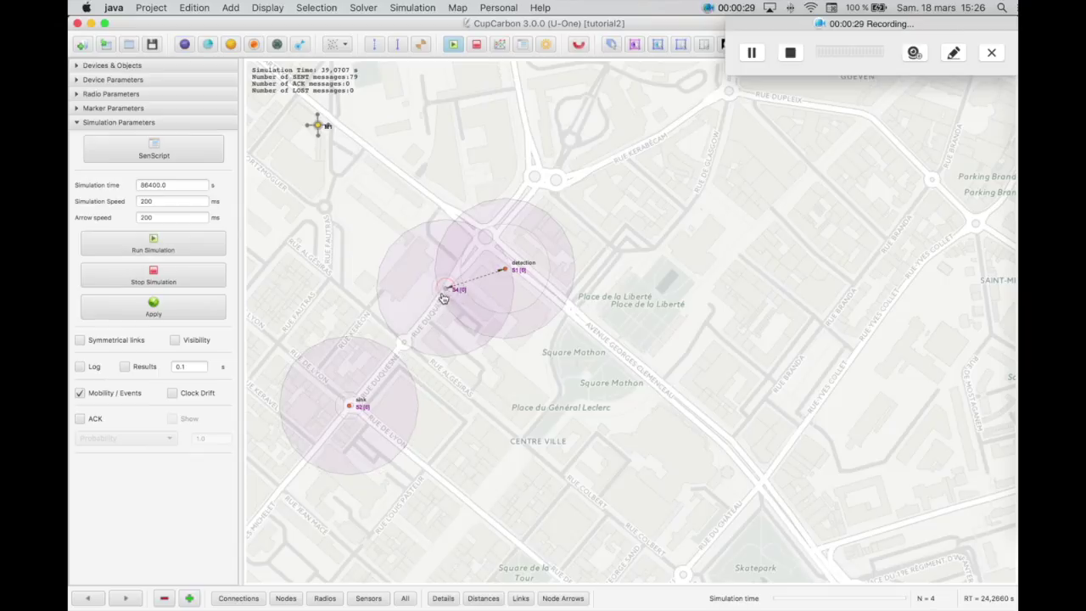
click(410, 336)
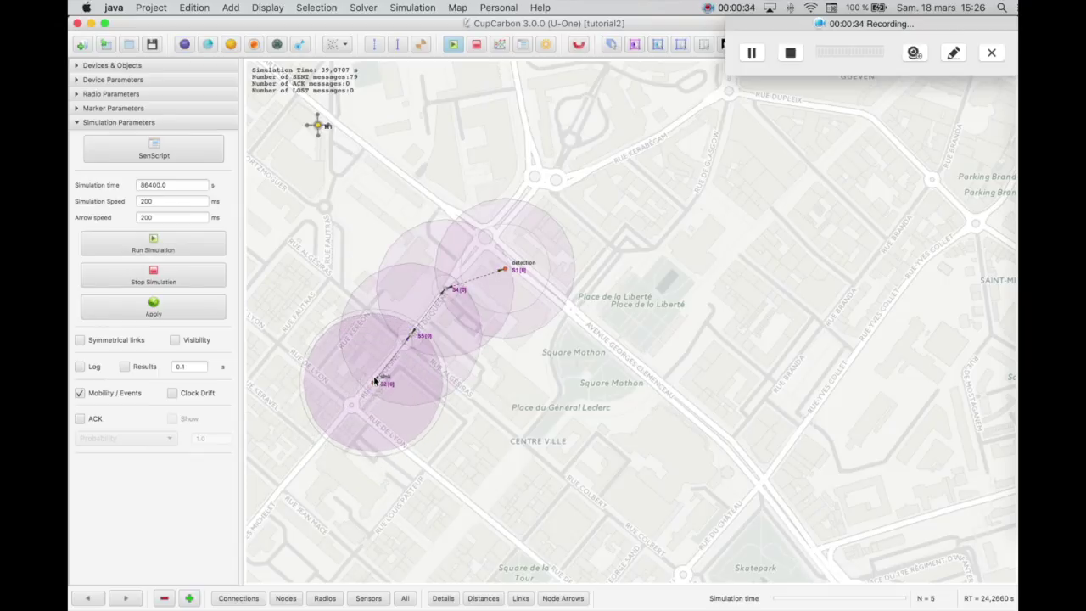
double_click(374, 380)
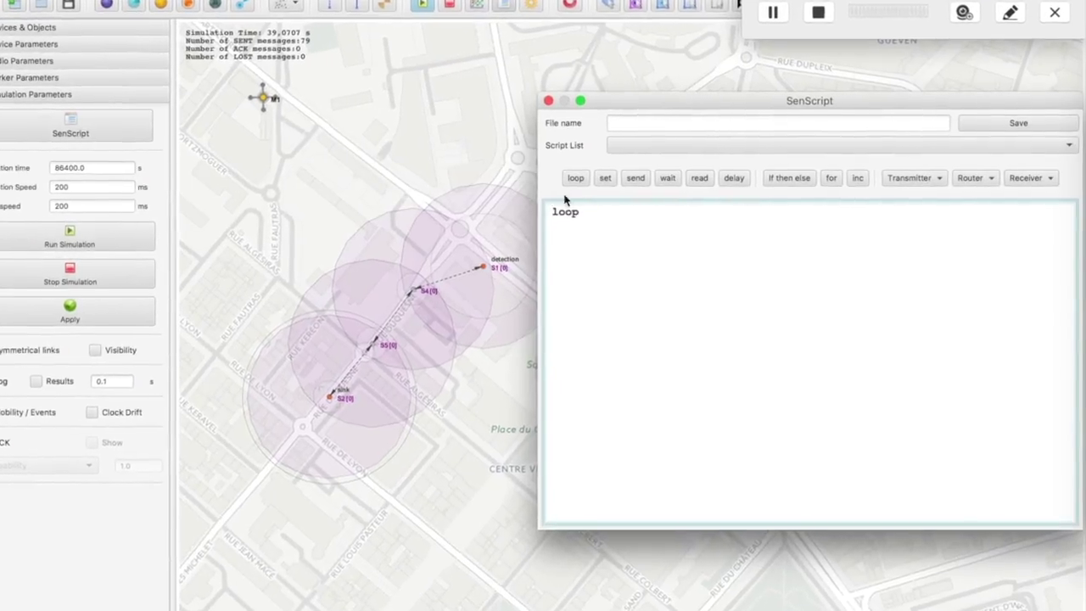
Step: Load detection.csc and change the send A and send B destinations from 2 to 4
click(645, 145)
click(628, 181)
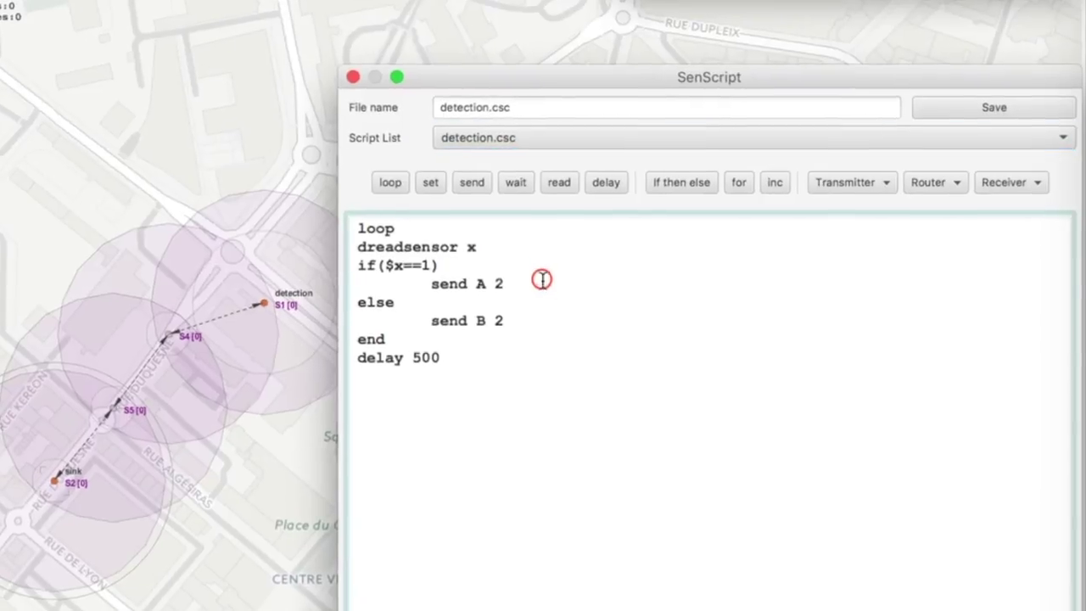
click(515, 287)
key(BackSpace)
text(4)
key(Down)
key(Down)
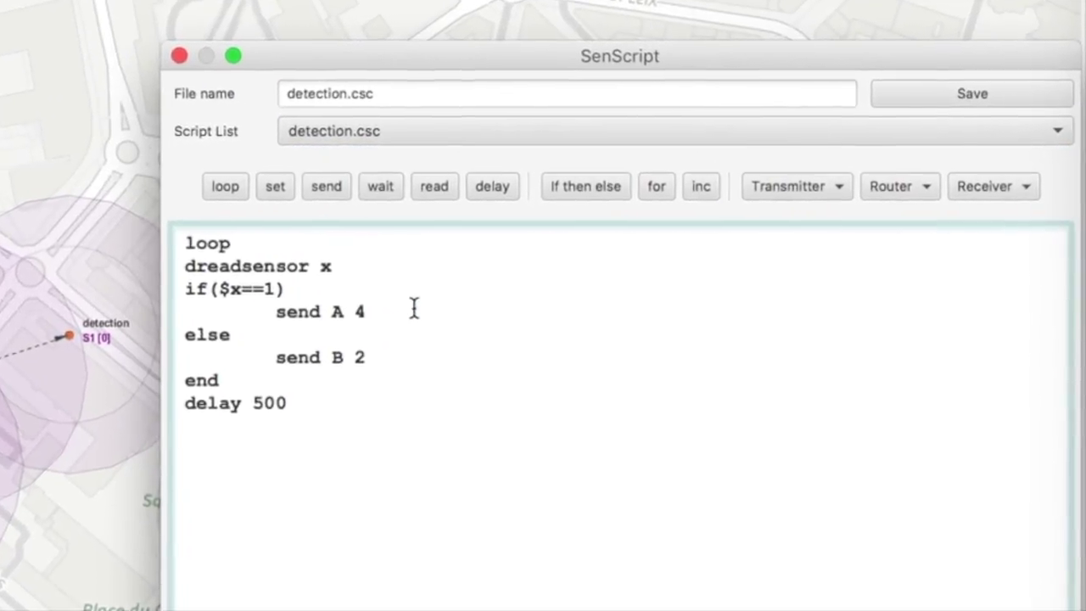
key(BackSpace)
text(4)
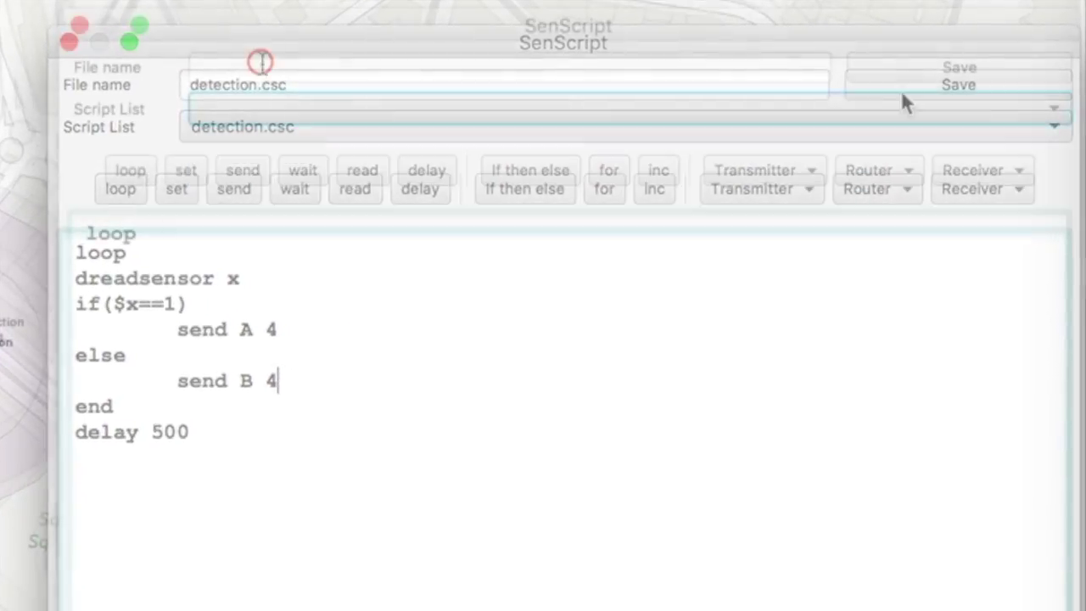
Step: Add wait, read x and a send $x 5 forwarding line to the router1 script
key(Return)
text(waitx)
key(Return)
text(send)
text( $x)
text( 5)
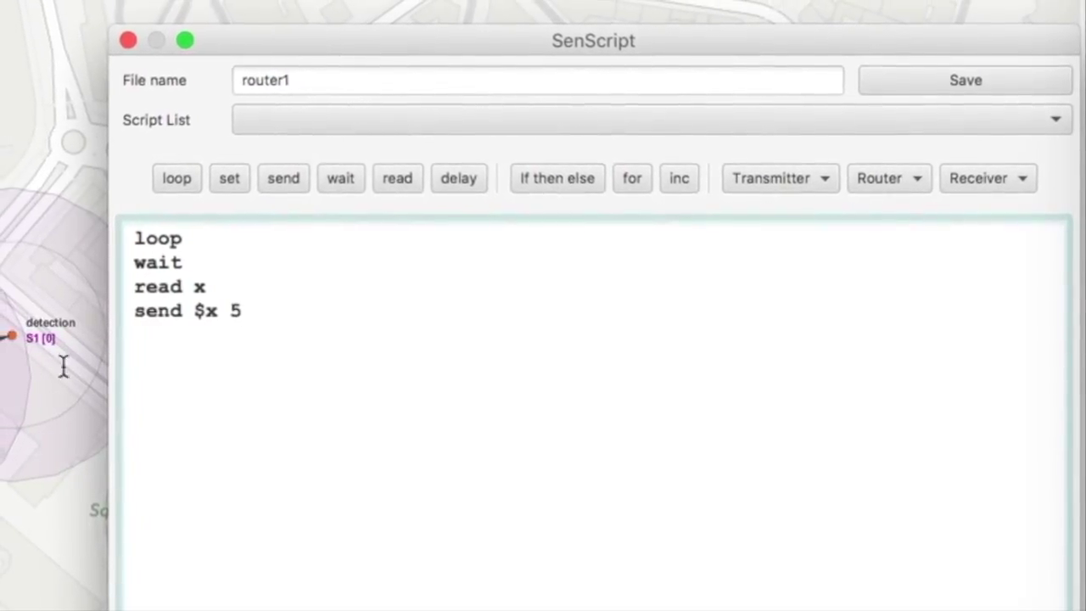
Step: Save the router1 script and name a new script router2
click(923, 83)
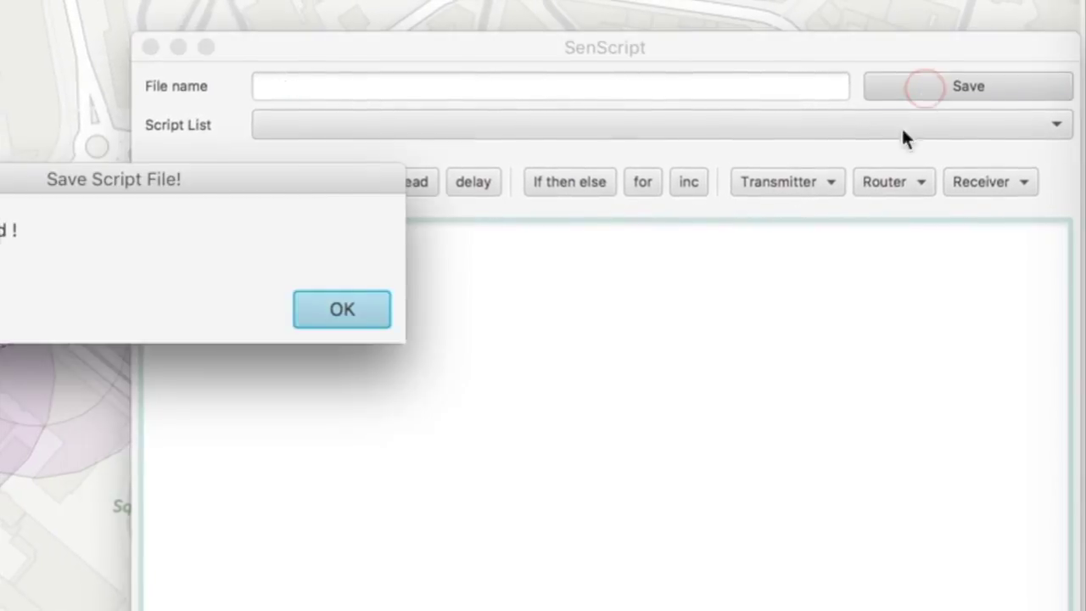
click(328, 310)
click(322, 79)
text(router2)
Step: Write router2's body: loop, wait, read x, then send $x toward node 2
click(307, 247)
text(loop)
key(Return)
text(wait)
key(Return)
text(read x)
key(Return)
text(send $x 2)
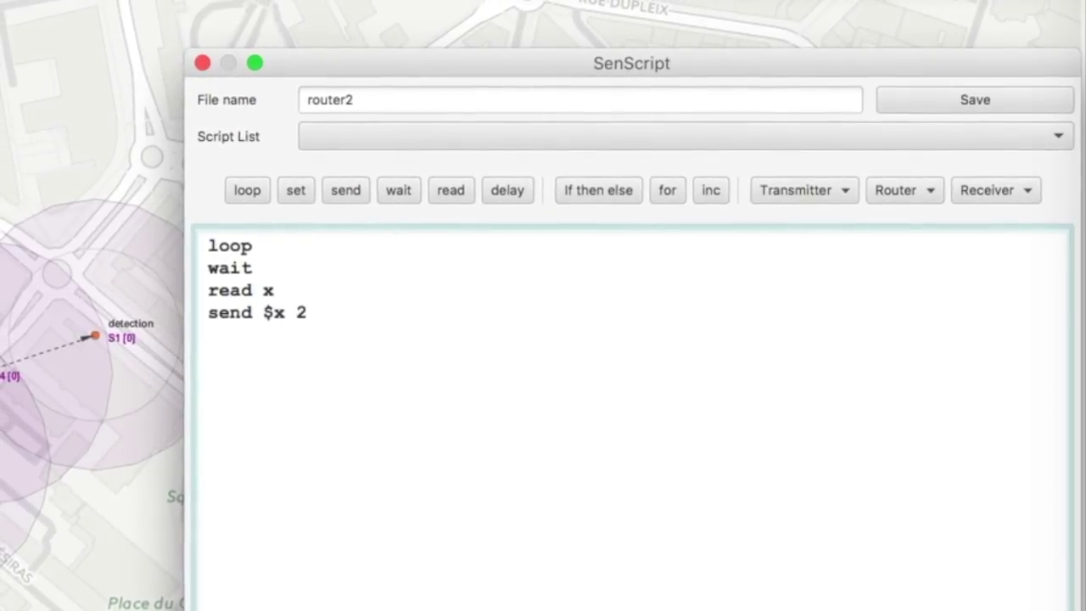